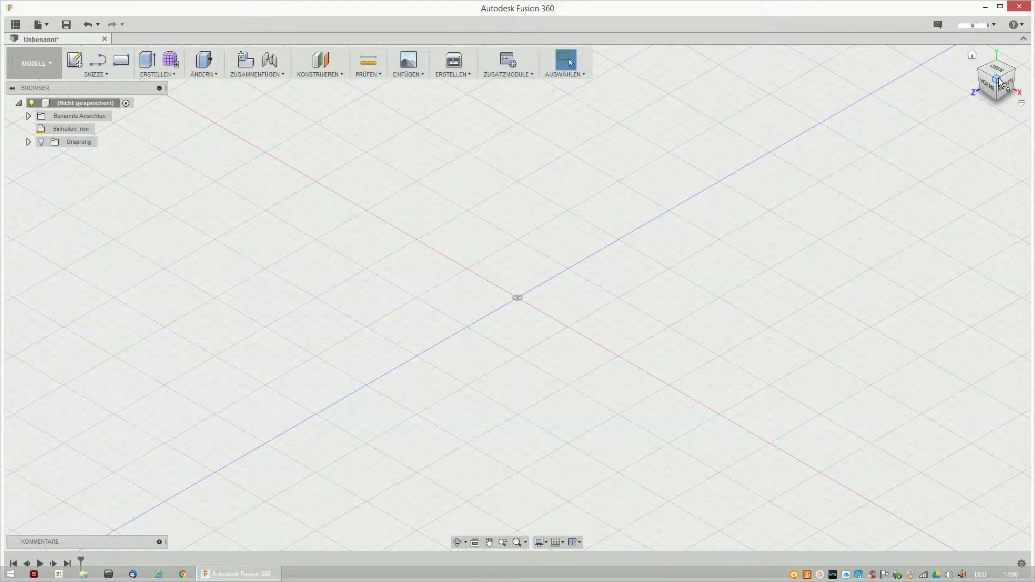
# Orbit the empty grid through the top and top-front views, return home, and start a new sketch
pyautogui.moveTo(1001, 83); pyautogui.dragTo(998, 72)
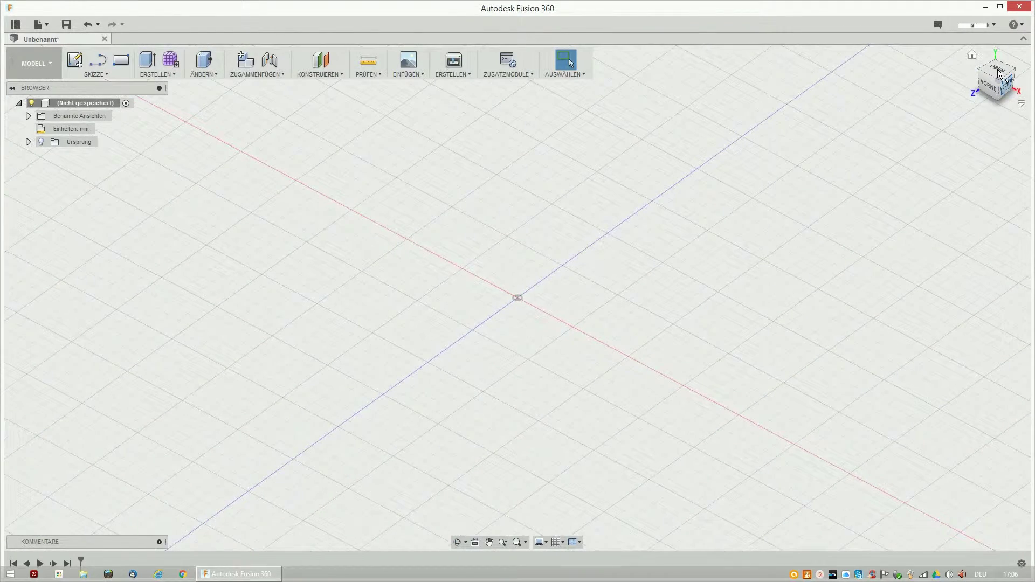
pyautogui.click(999, 74)
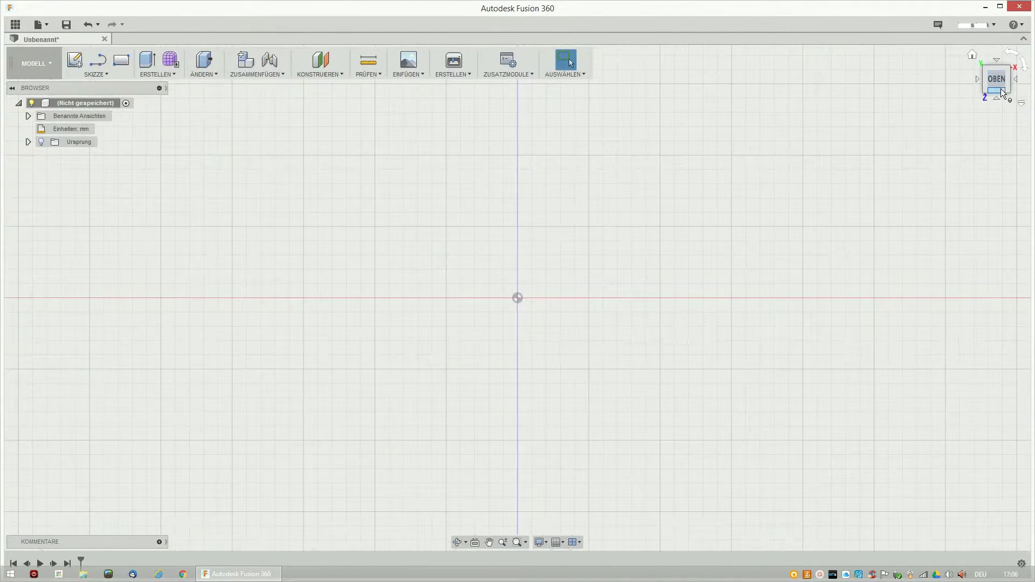
pyautogui.click(999, 91)
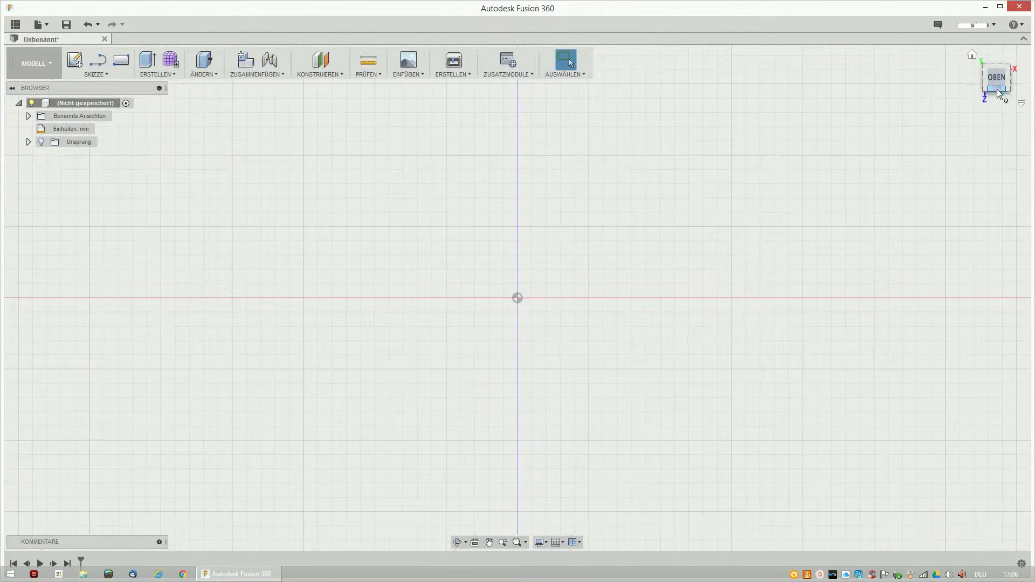
pyautogui.click(974, 54)
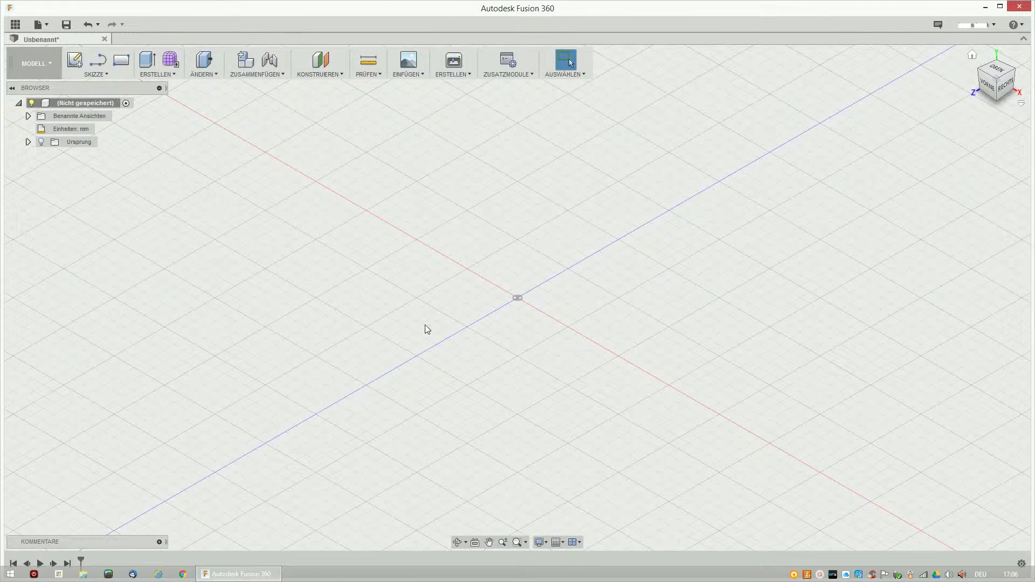
pyautogui.click(77, 69)
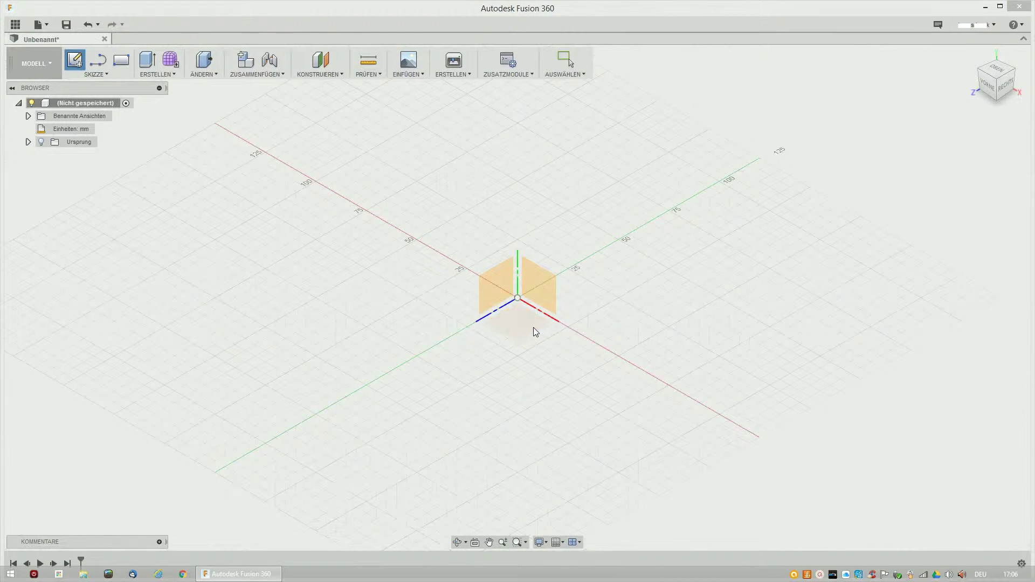
# On the XY plane, draw three connected lines from the origin: a 56.7 mm top edge, then right and bottom edges
pyautogui.click(533, 327)
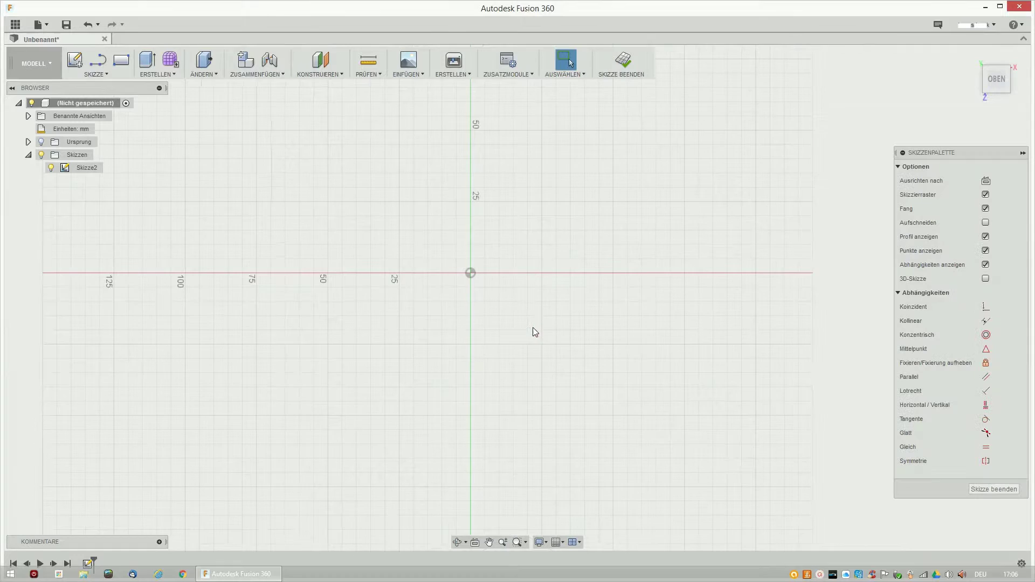
pyautogui.click(98, 67)
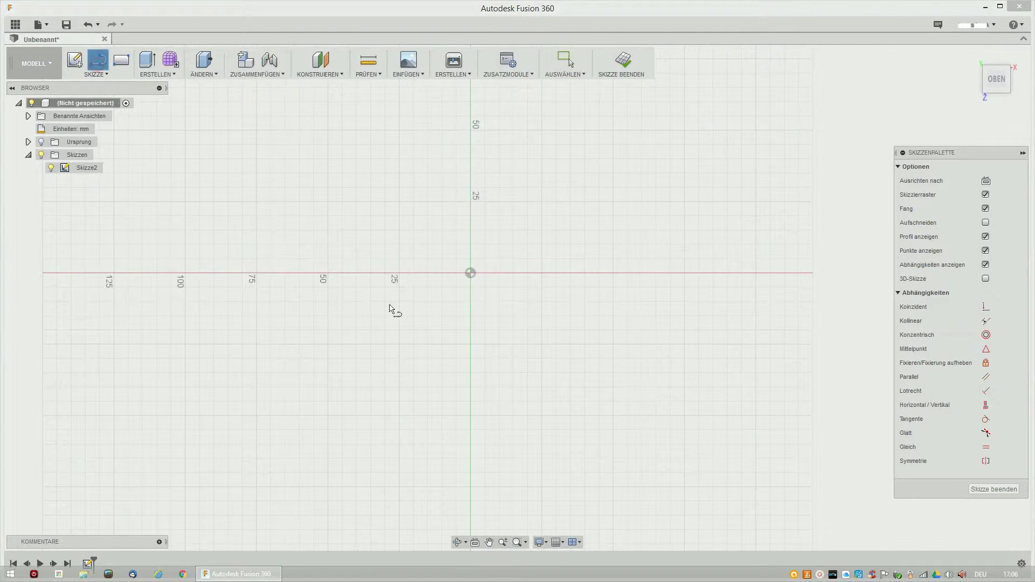
pyautogui.click(471, 273)
pyautogui.click(564, 281)
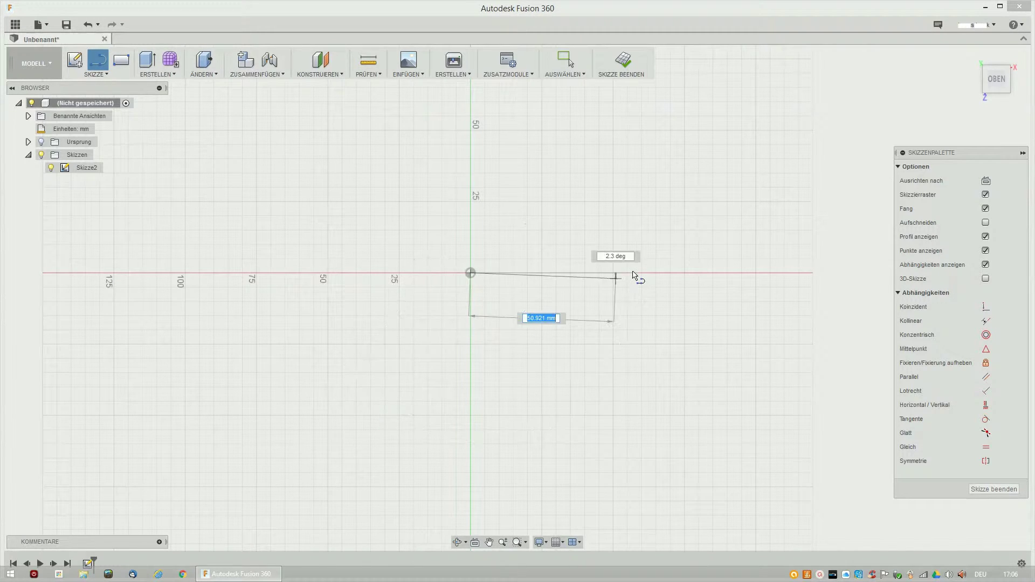
pyautogui.click(635, 273)
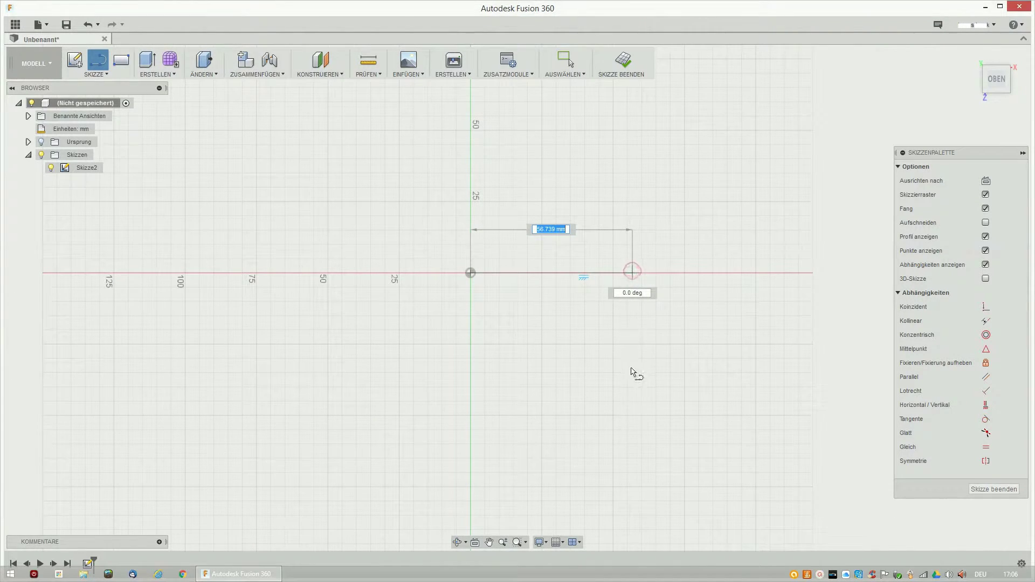
pyautogui.click(641, 437)
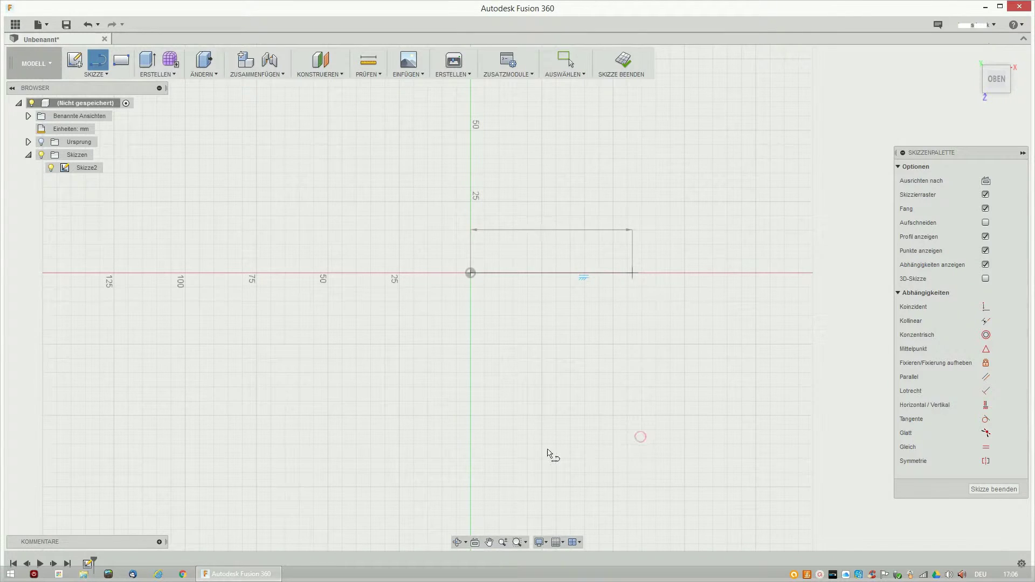
pyautogui.click(470, 450)
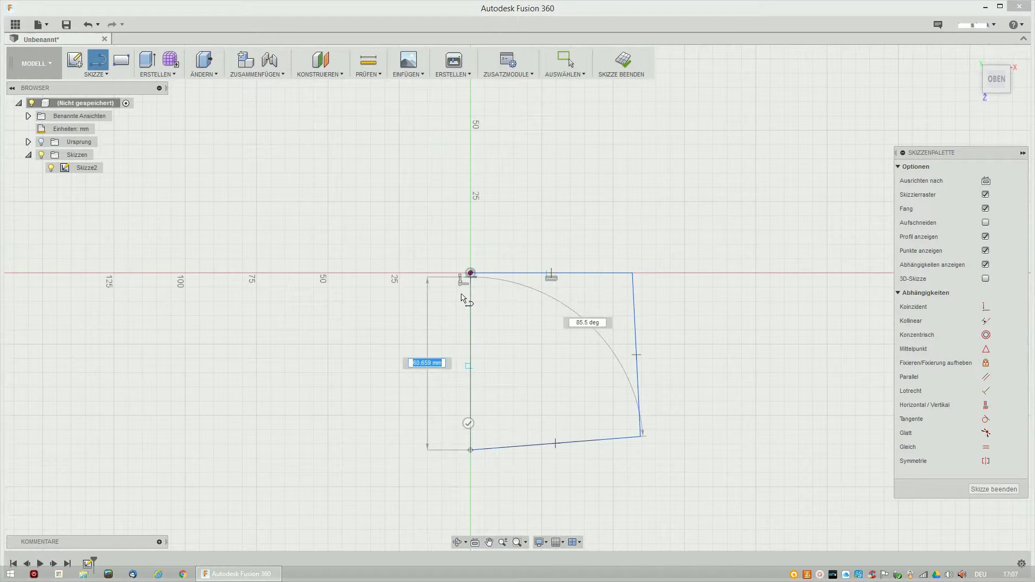
pyautogui.press('Escape')
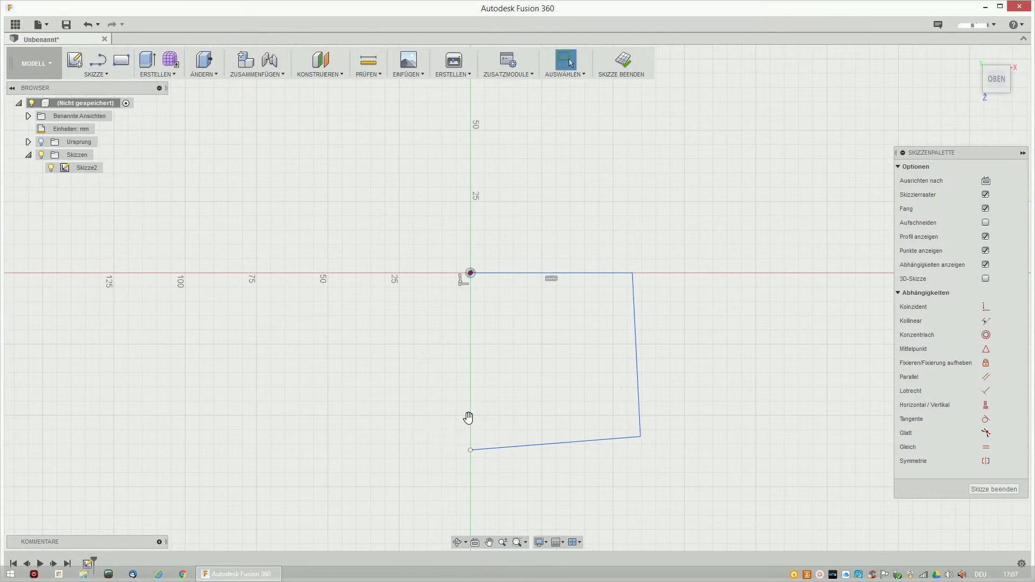
# Draw a three-point arc from the origin to the bottom line's end, bulging left to close the profile
pyautogui.click(101, 76)
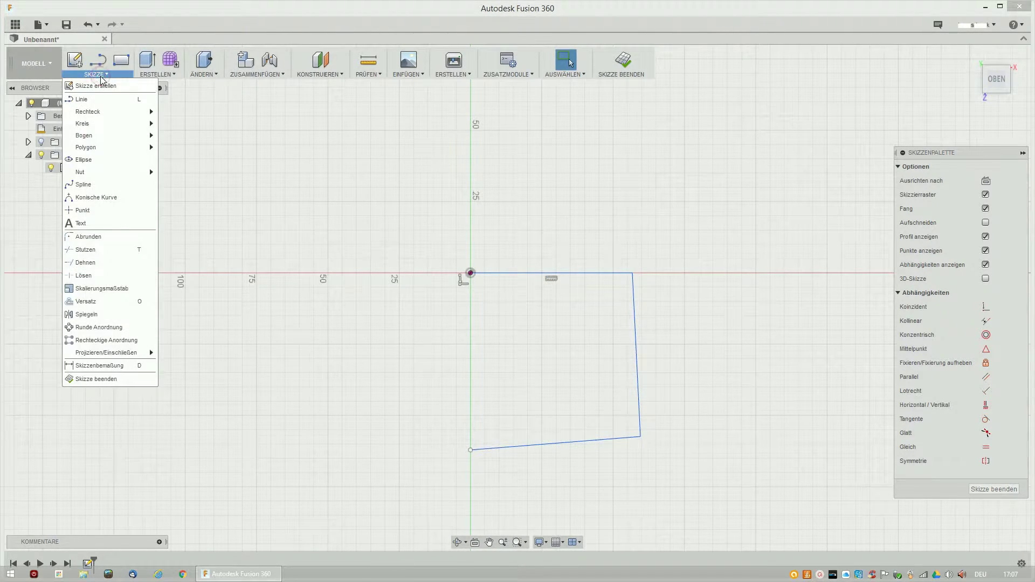
pyautogui.moveTo(96, 135)
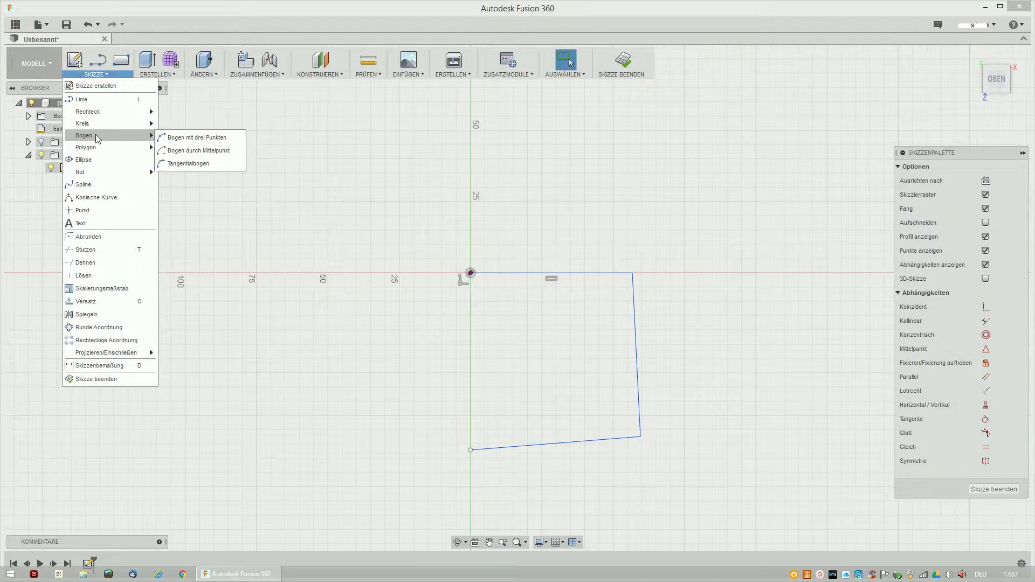
pyautogui.click(200, 142)
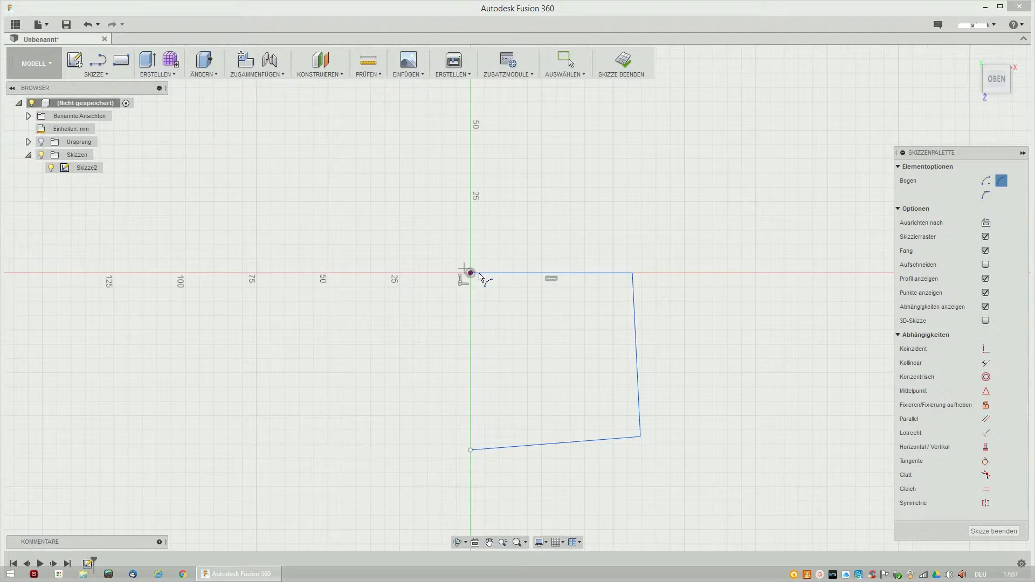
pyautogui.click(471, 273)
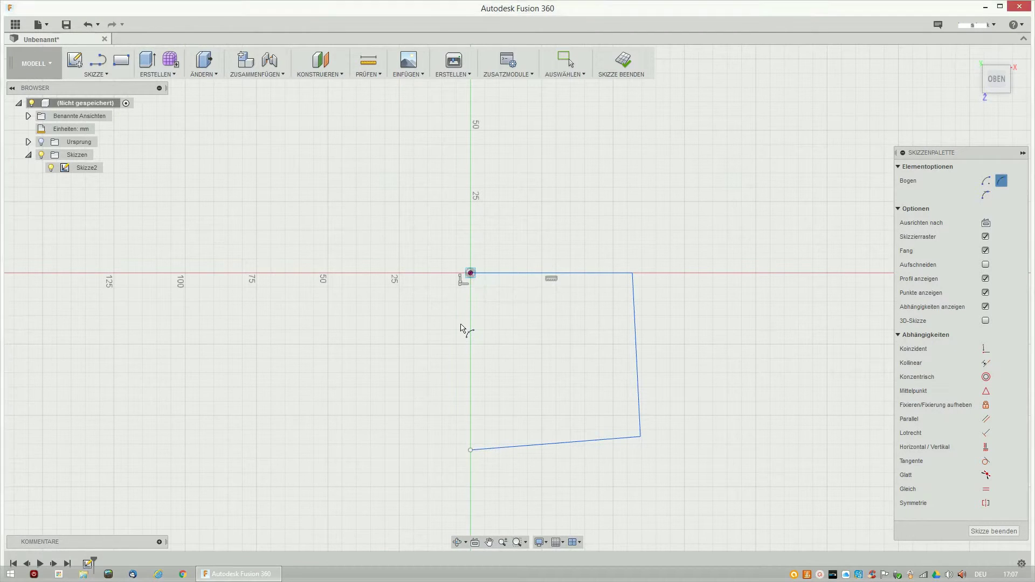
pyautogui.click(471, 451)
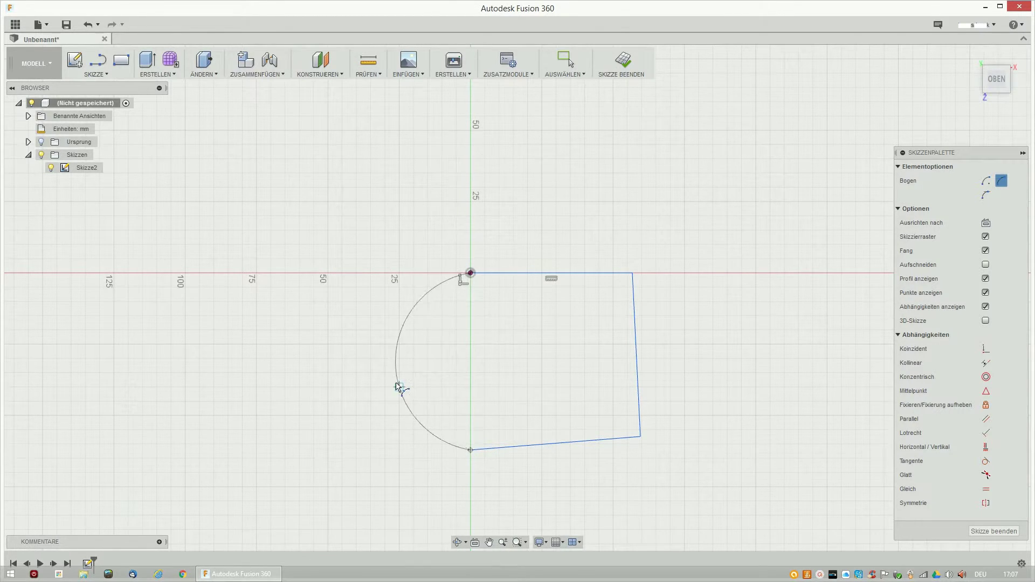
pyautogui.click(371, 383)
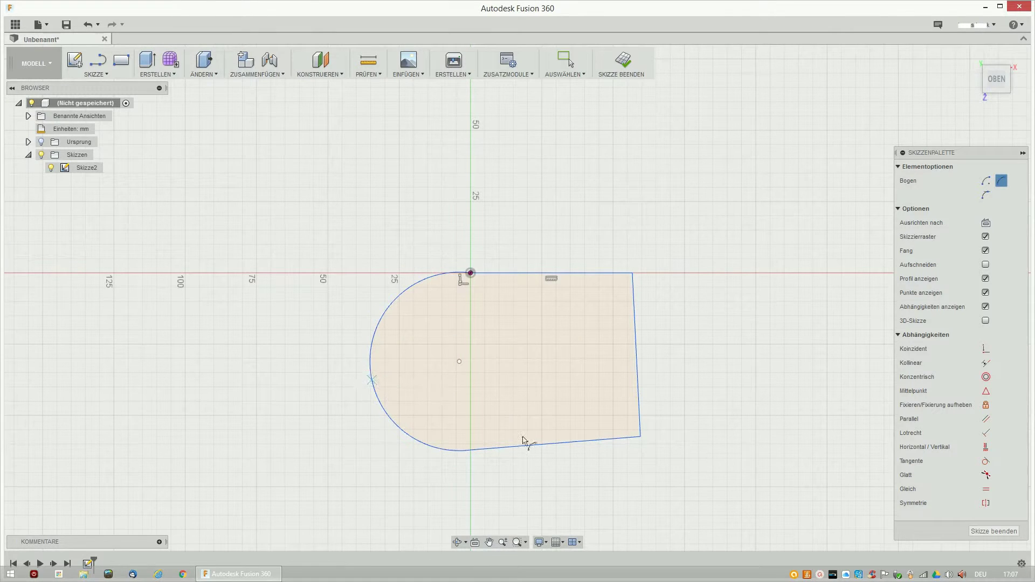
pyautogui.click(146, 64)
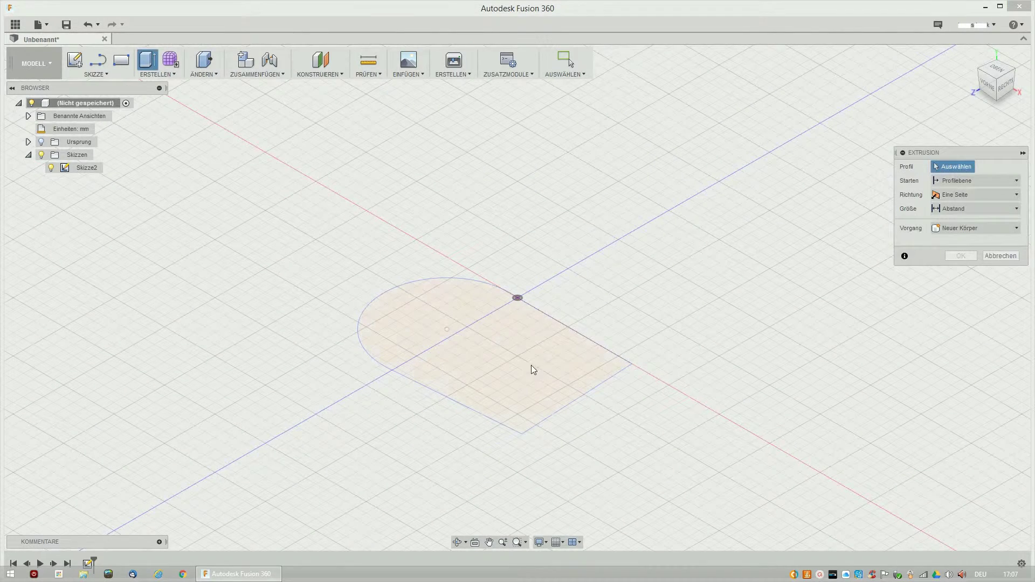
pyautogui.click(508, 360)
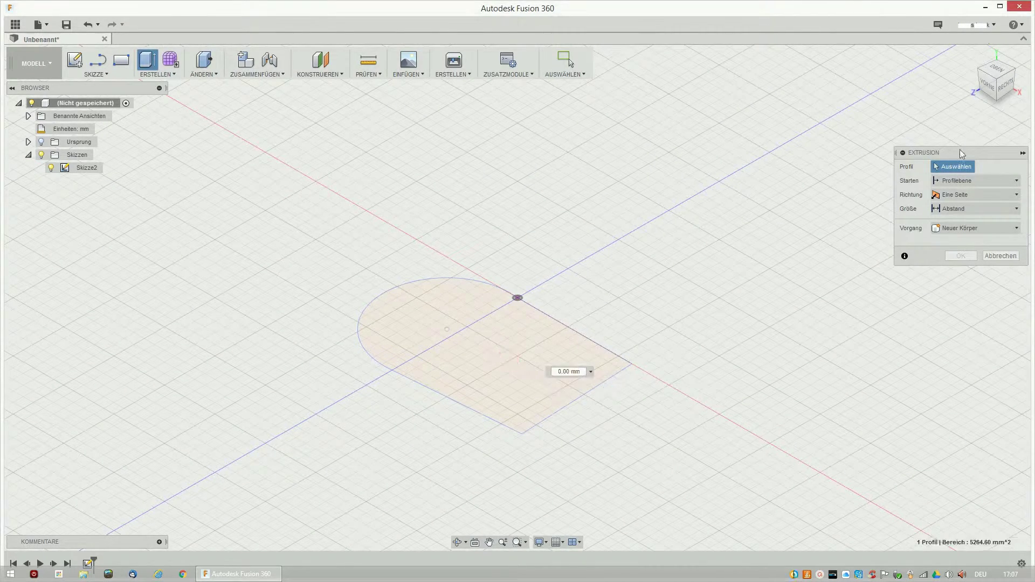
pyautogui.click(531, 358)
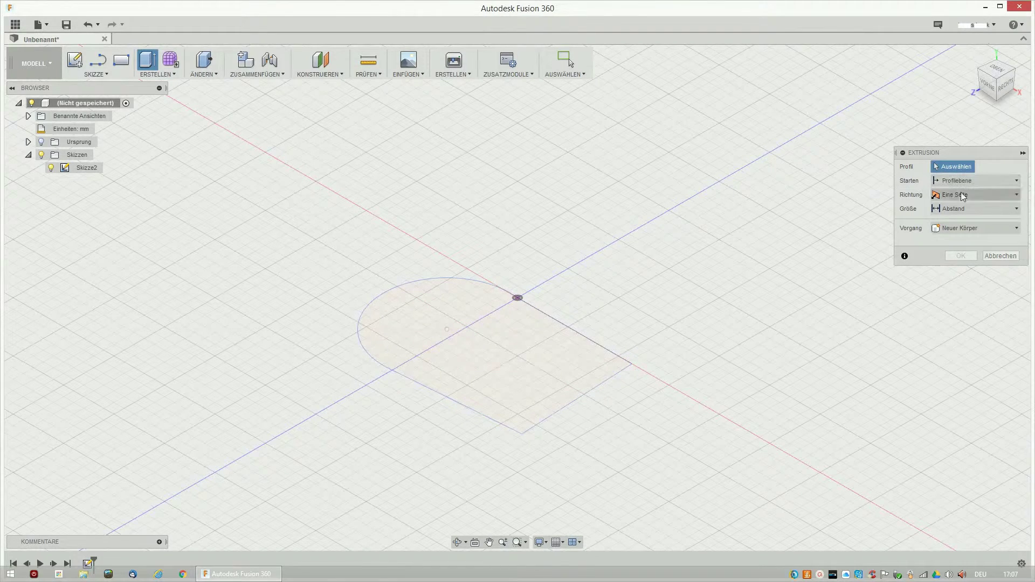
pyautogui.click(535, 366)
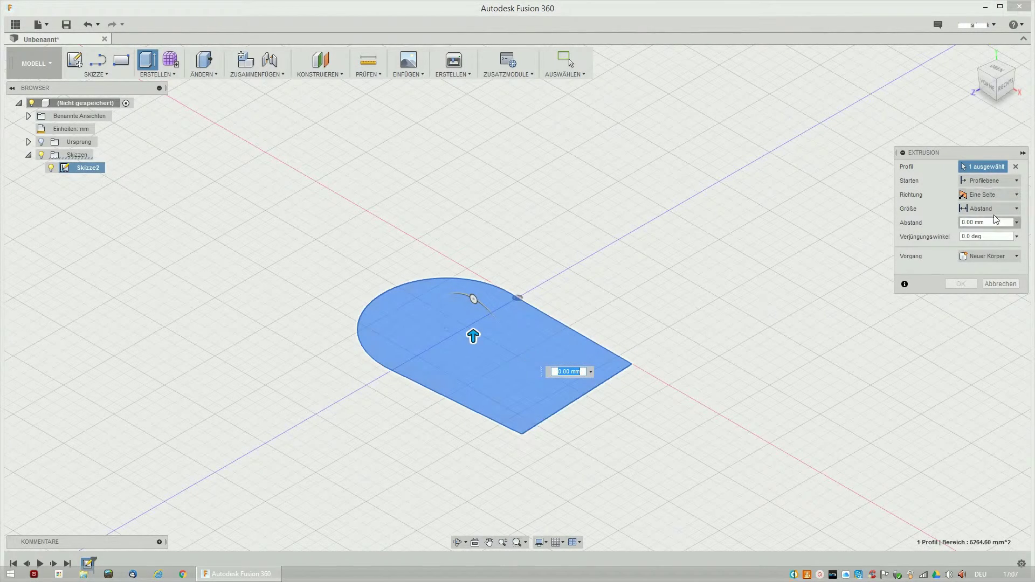
pyautogui.click(973, 221)
pyautogui.moveTo(956, 222); pyautogui.dragTo(983, 219)
pyautogui.write('25')
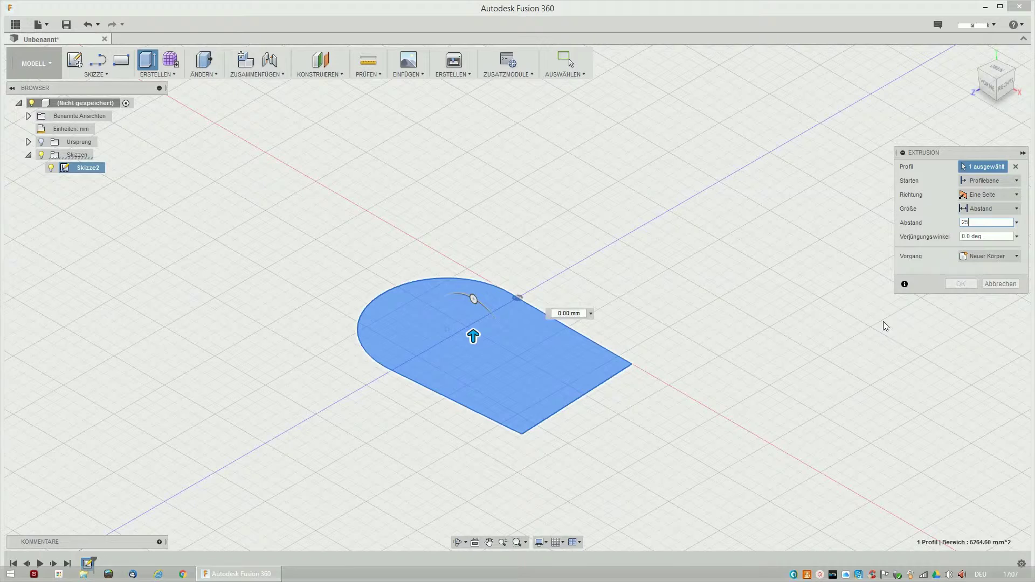
pyautogui.press('Return')
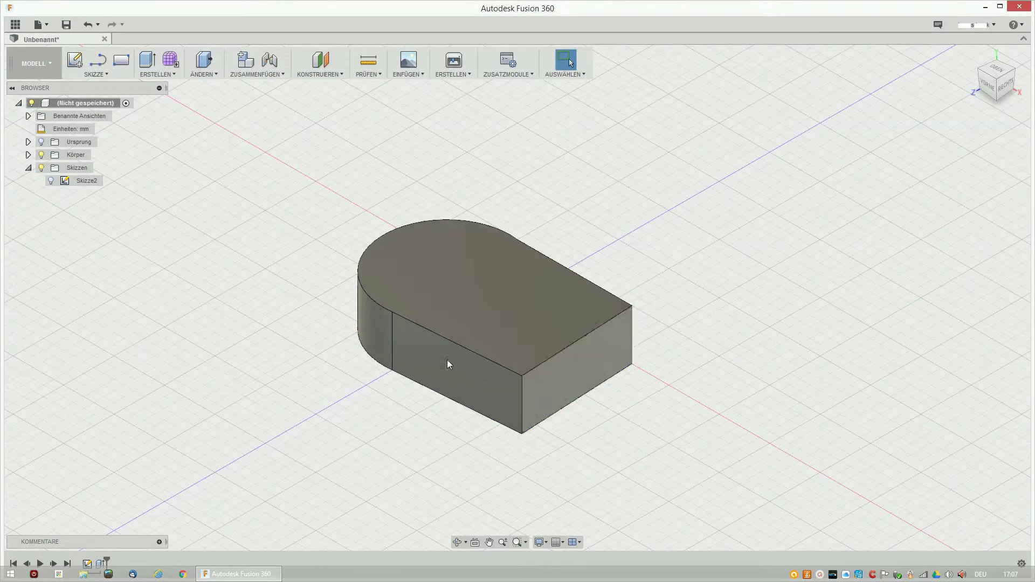
pyautogui.scroll(3, 455, 354)
pyautogui.scroll(-4, 445, 315)
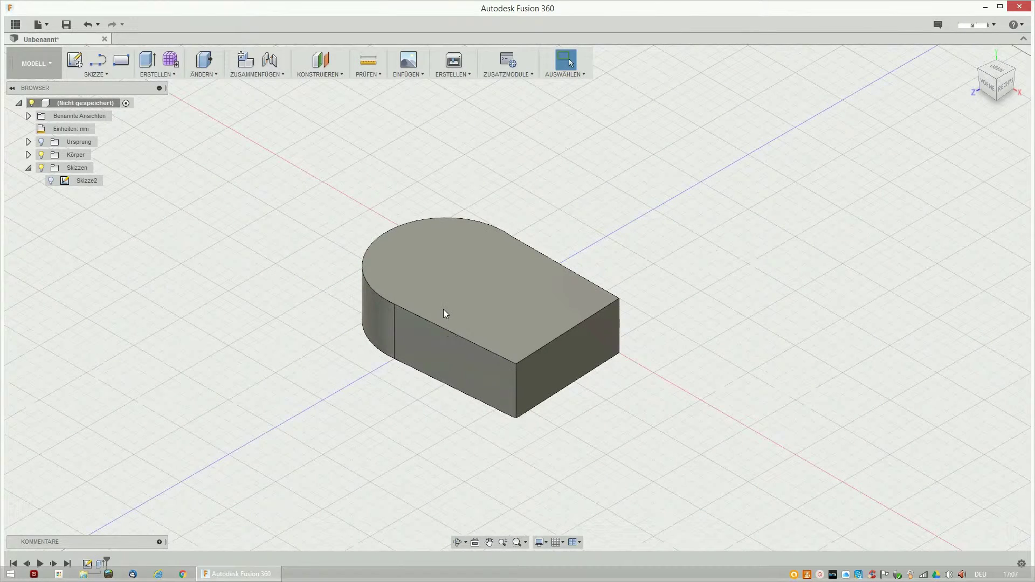
# Start Skizze3 on the block's top face and draw a circle of about 27 mm diameter inside the rounded end
pyautogui.click(74, 60)
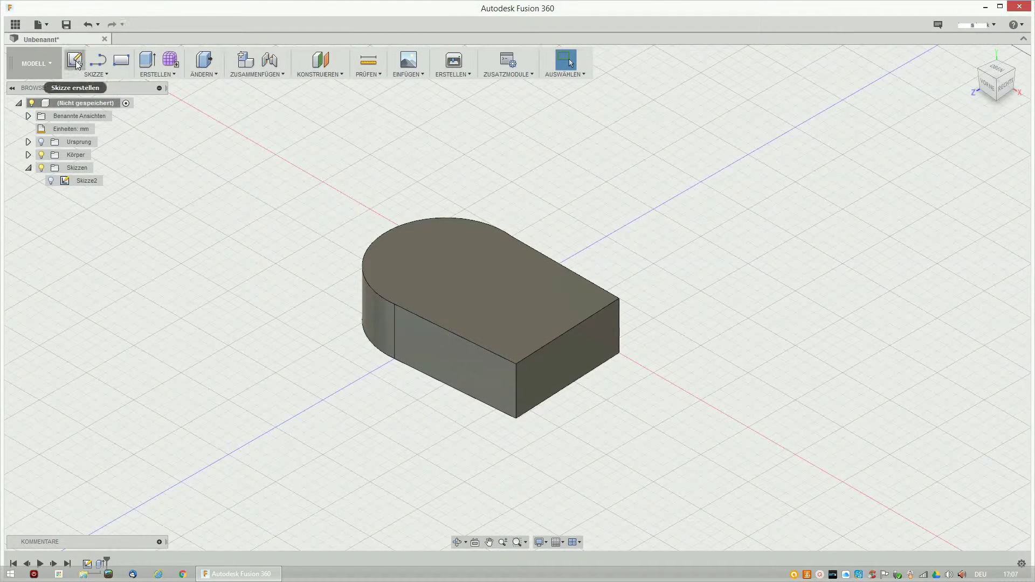
pyautogui.click(521, 305)
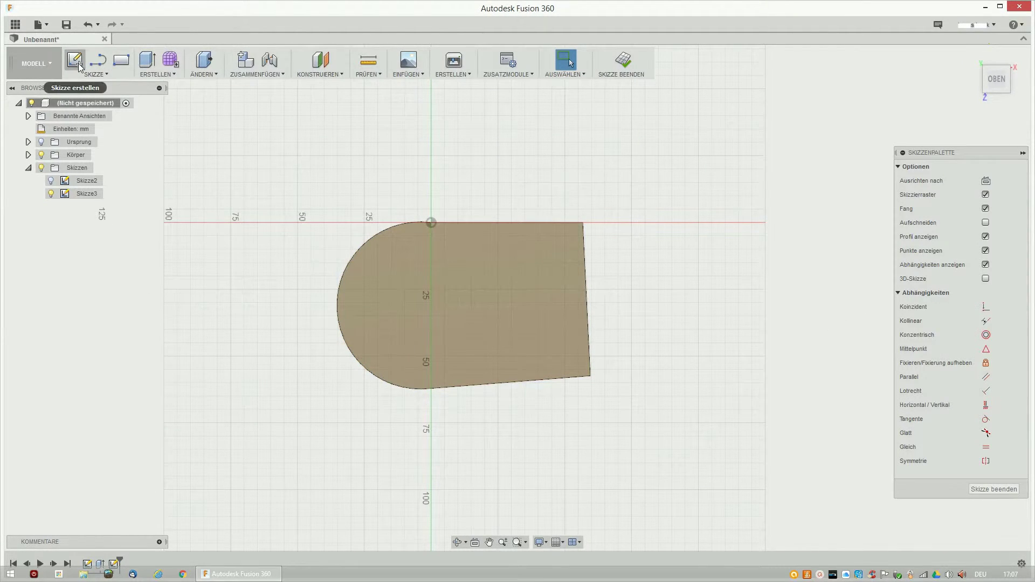
pyautogui.click(111, 75)
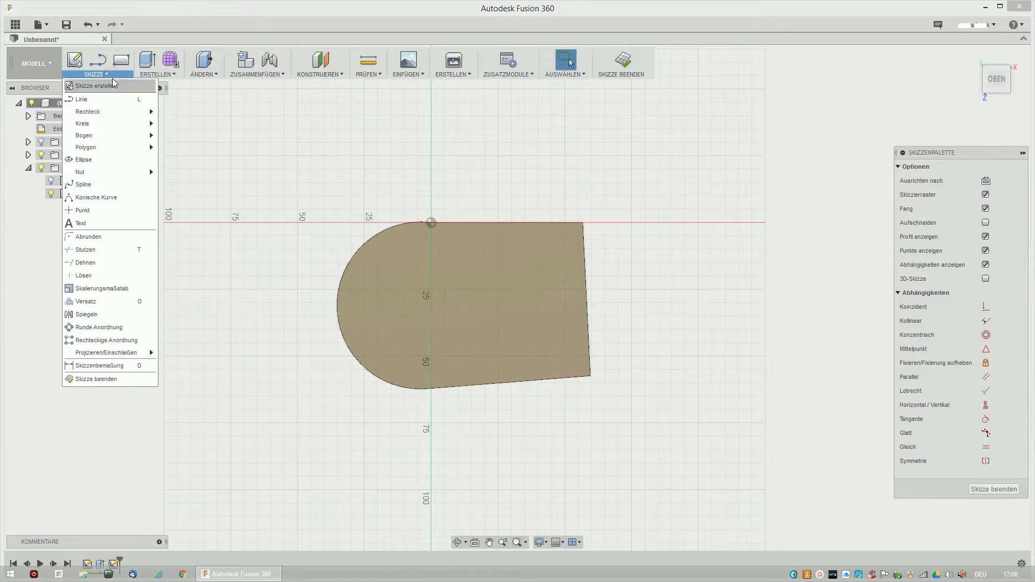
pyautogui.moveTo(124, 125)
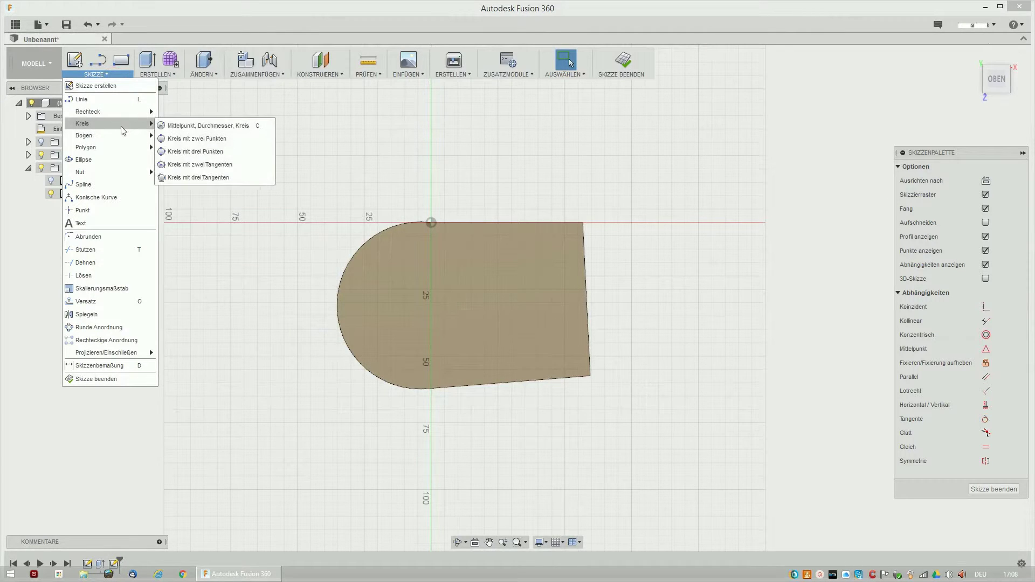
pyautogui.click(202, 127)
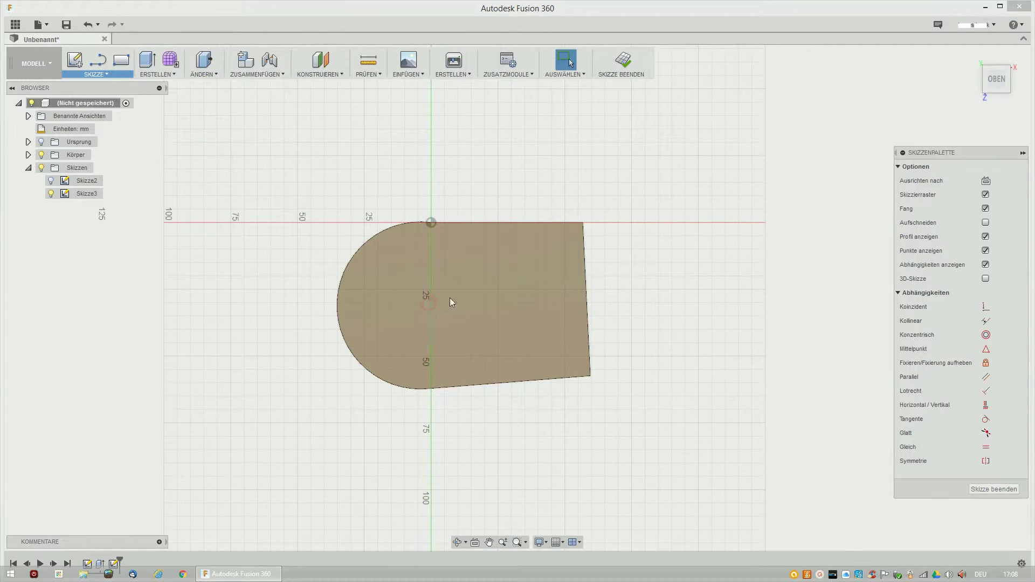
pyautogui.click(432, 302)
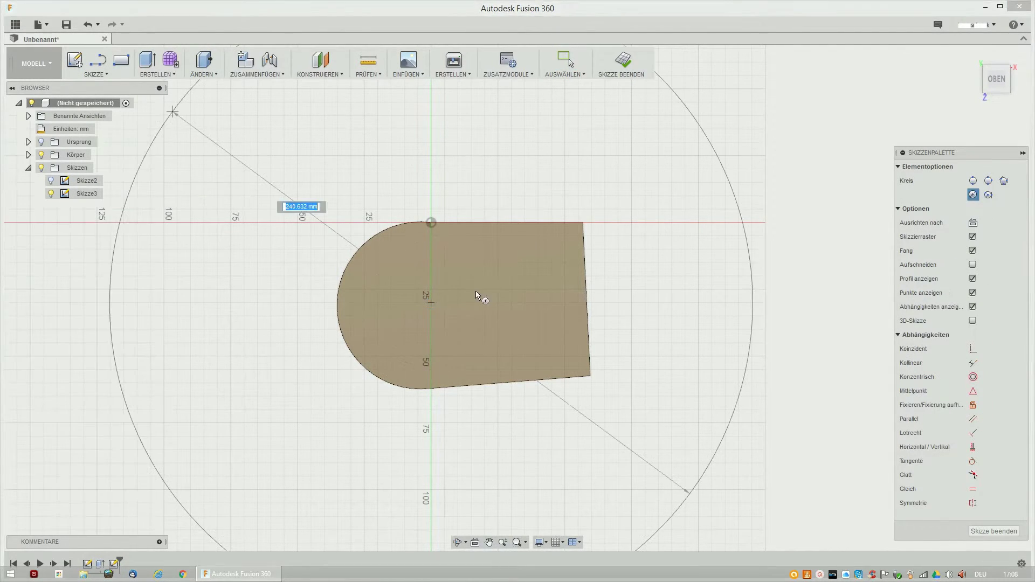
pyautogui.click(474, 292)
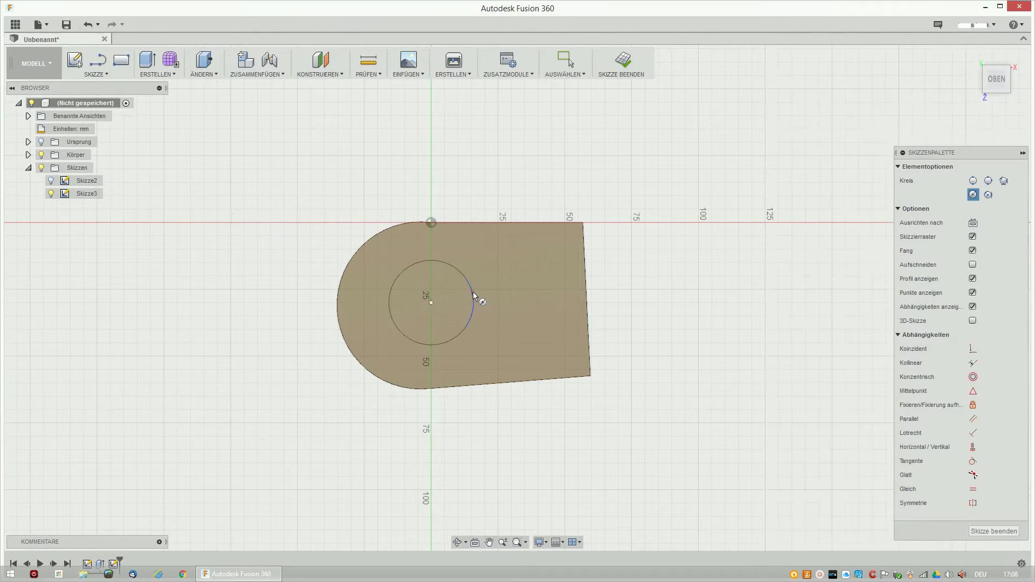
pyautogui.click(431, 316)
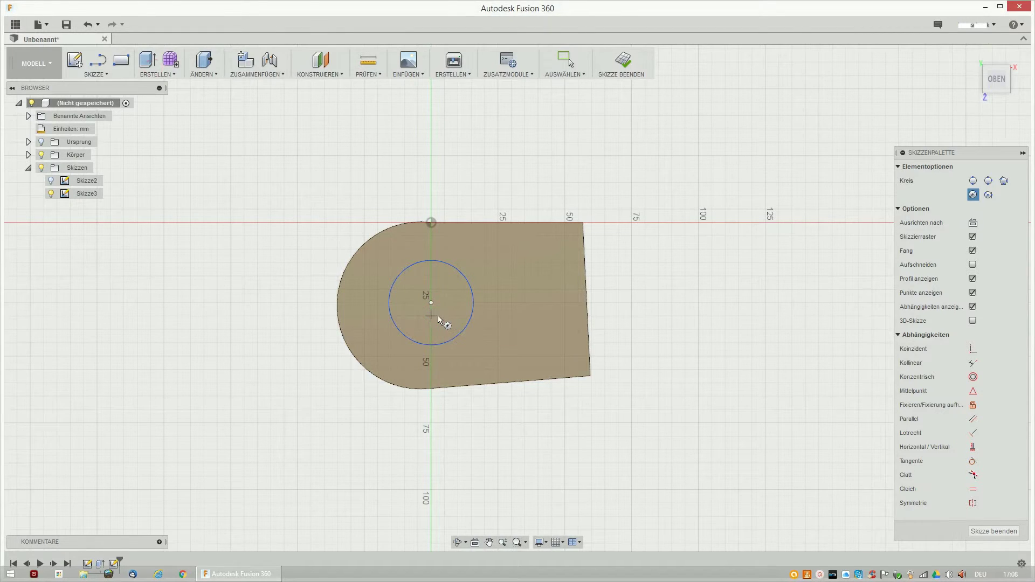
pyautogui.click(466, 325)
pyautogui.press('Escape')
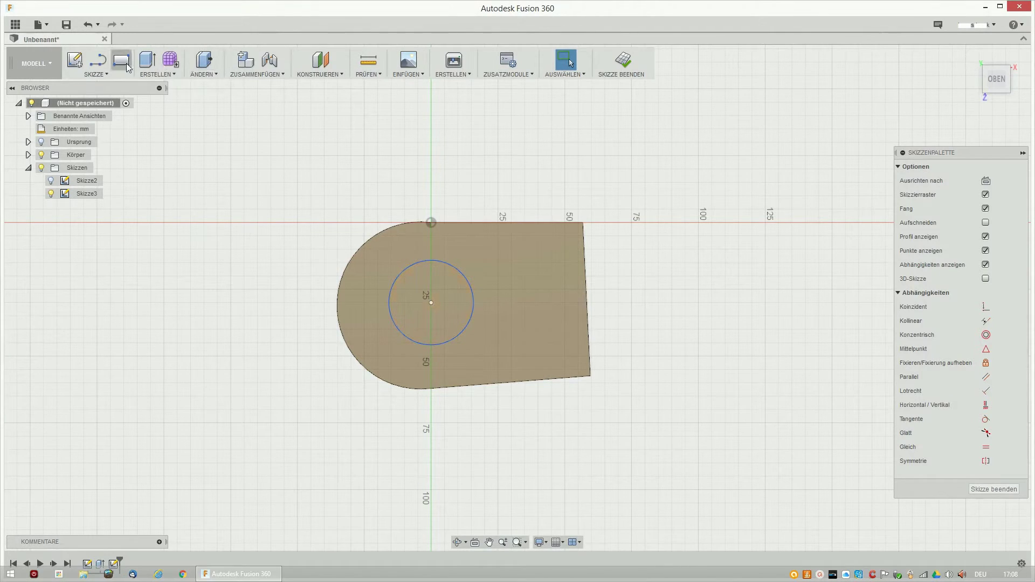
# Extrude the circle profile -85 mm downward as a cut through the block
pyautogui.click(147, 61)
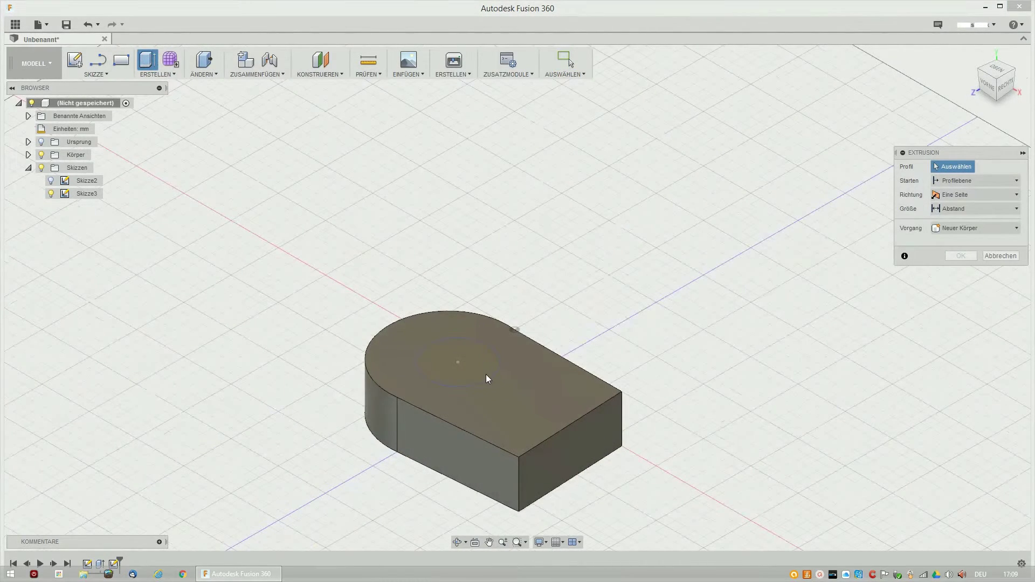
pyautogui.click(494, 373)
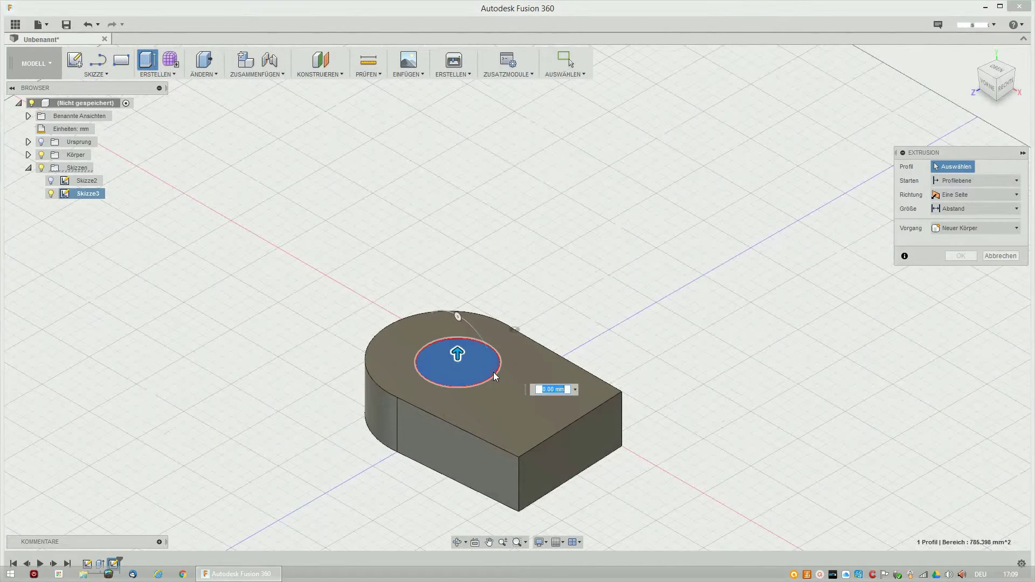
pyautogui.moveTo(457, 353); pyautogui.dragTo(463, 541)
pyautogui.press('Return')
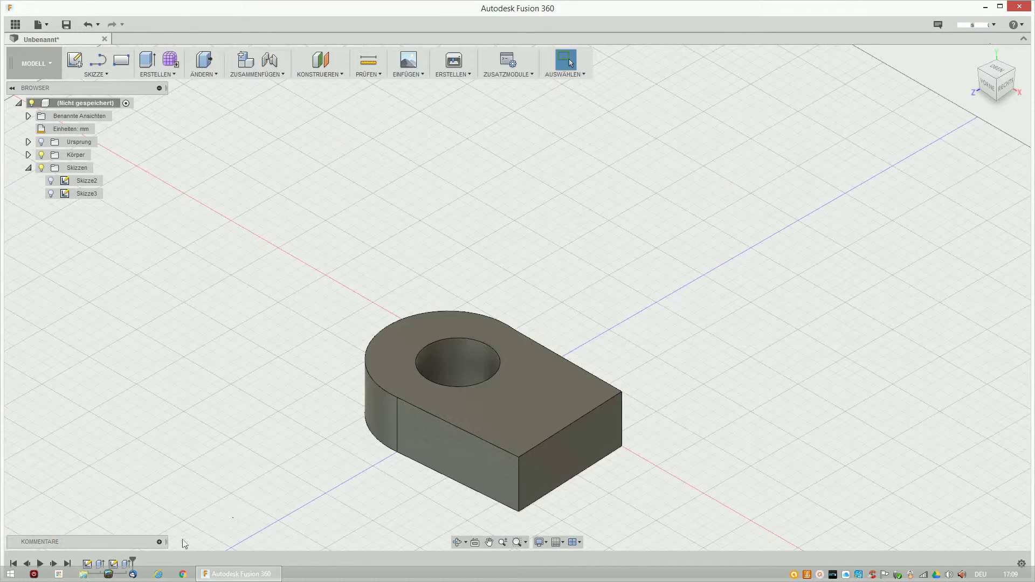
pyautogui.click(114, 564)
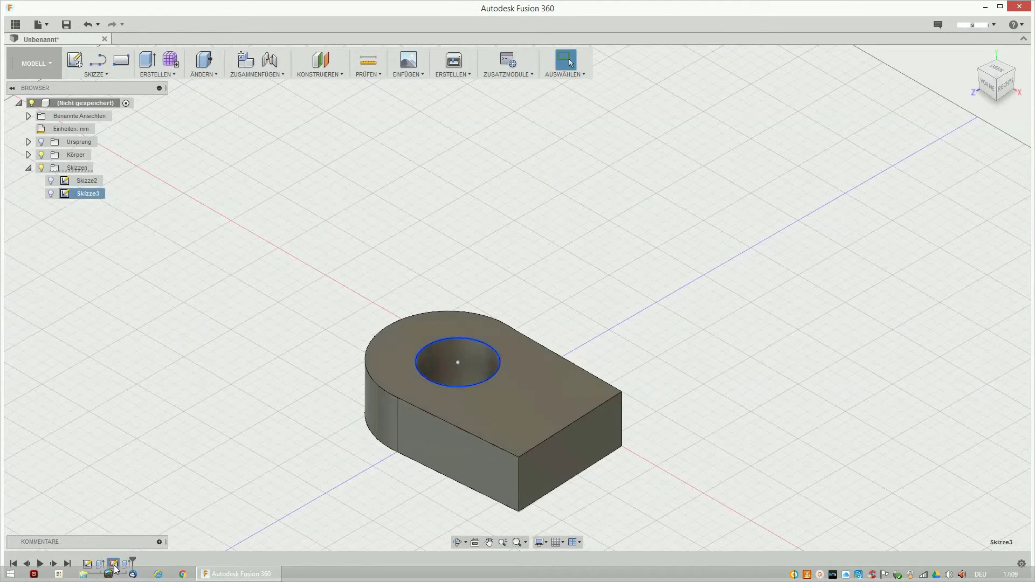
pyautogui.click(100, 564)
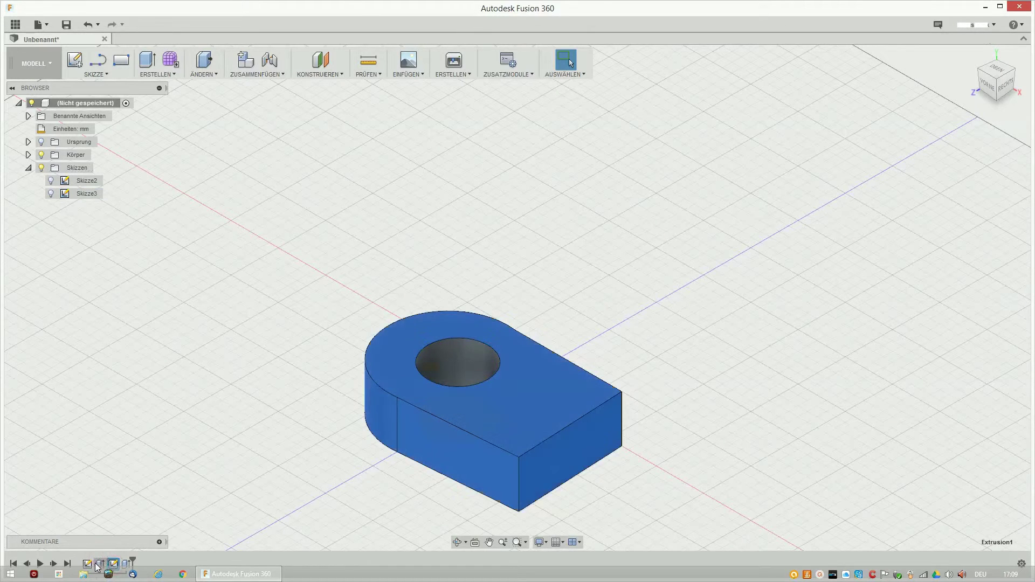
pyautogui.click(74, 565)
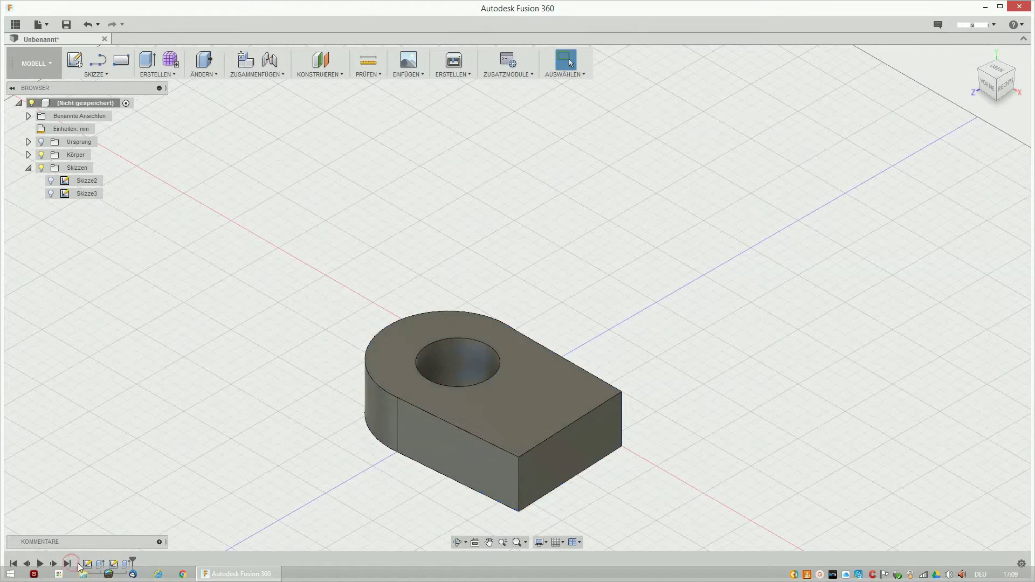
pyautogui.click(27, 564)
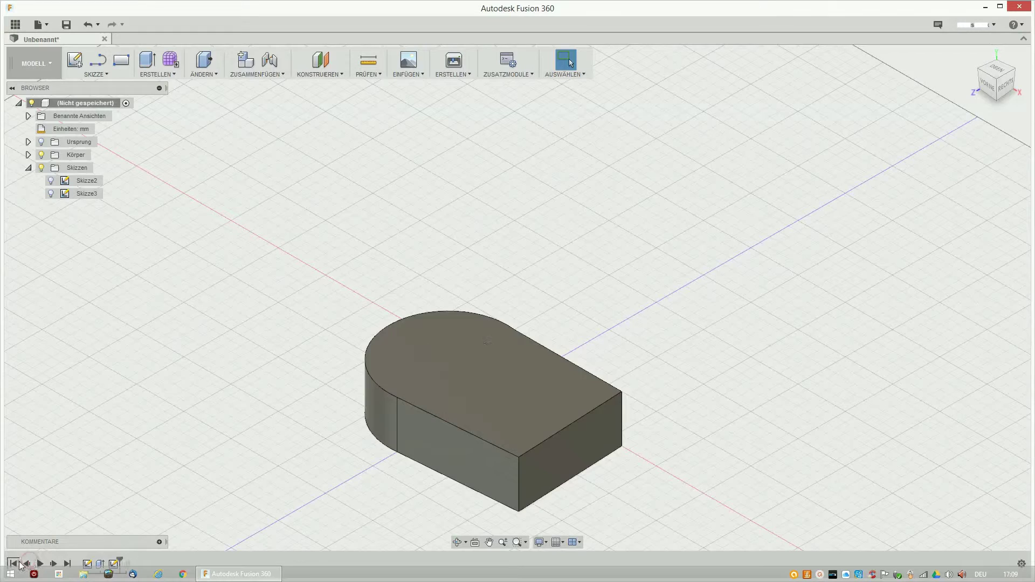
pyautogui.click(14, 564)
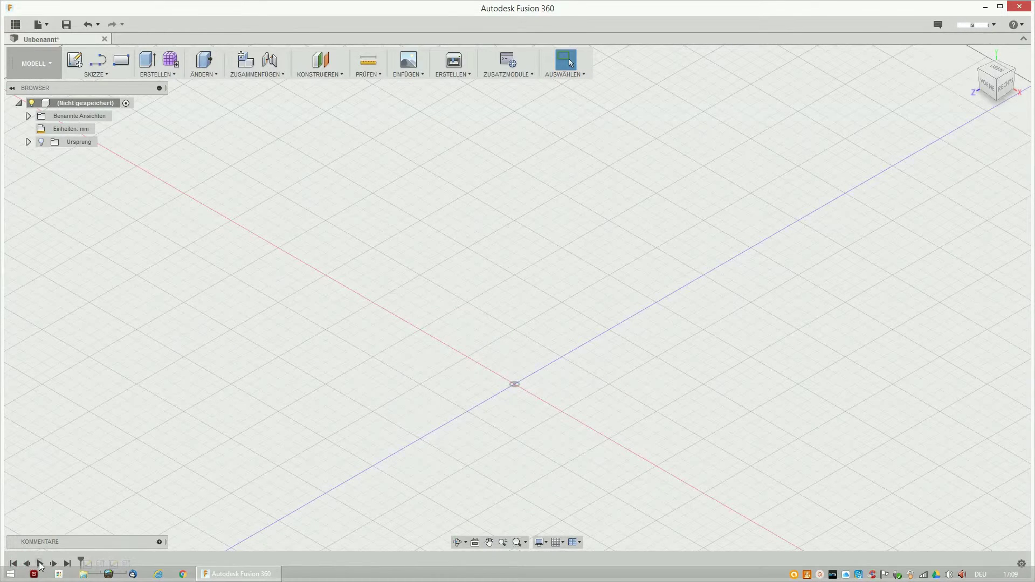
pyautogui.click(40, 564)
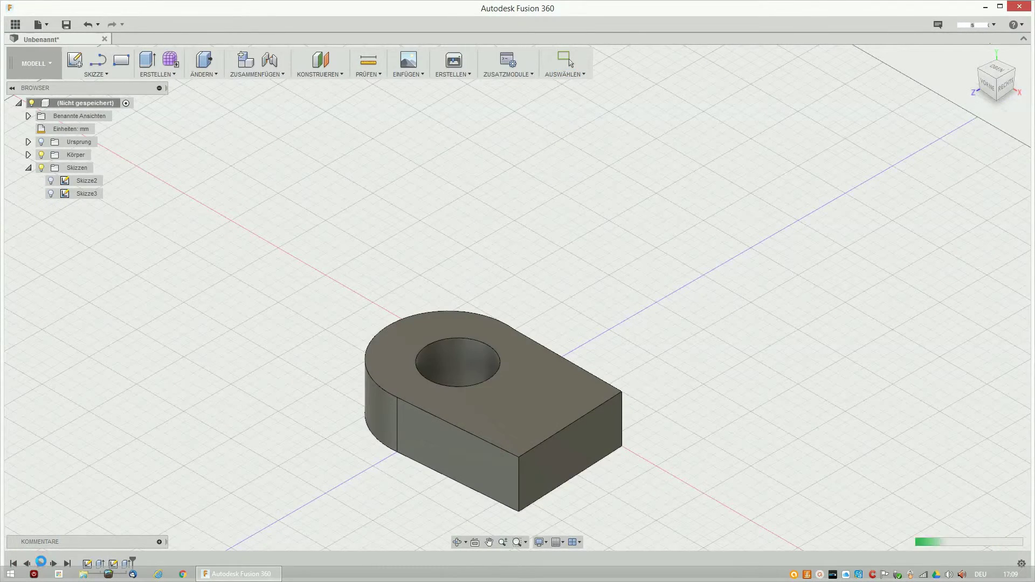
pyautogui.click(41, 563)
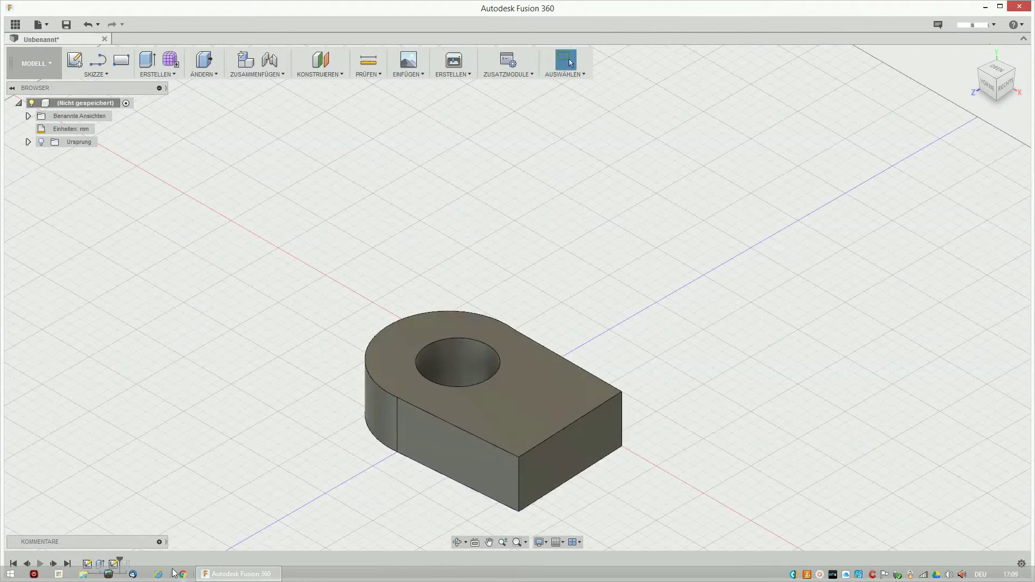
pyautogui.click(67, 563)
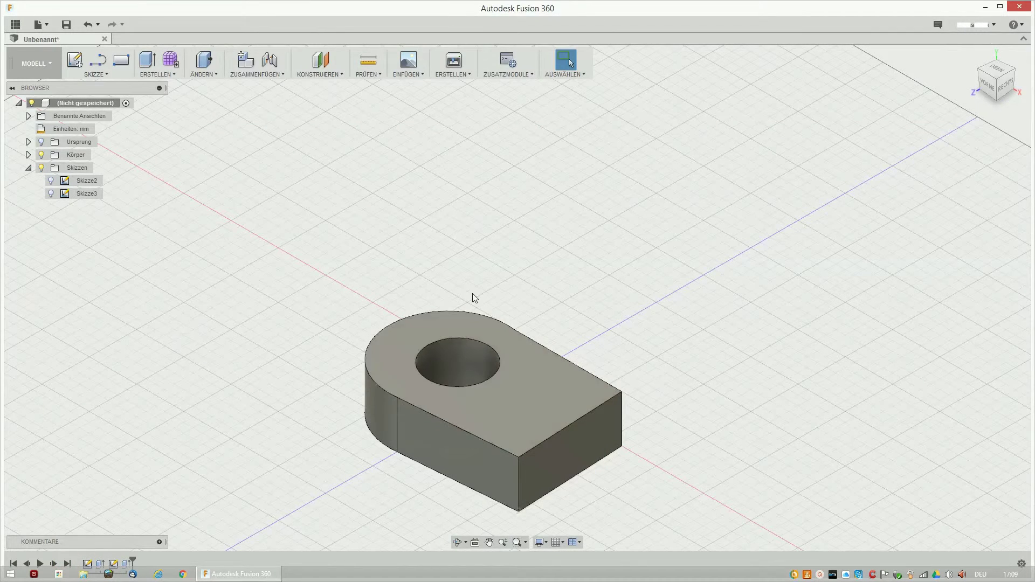
# Expand the Körper and Ursprung folders in the Browser to list Körper1 and the origin geometry
pyautogui.click(28, 155)
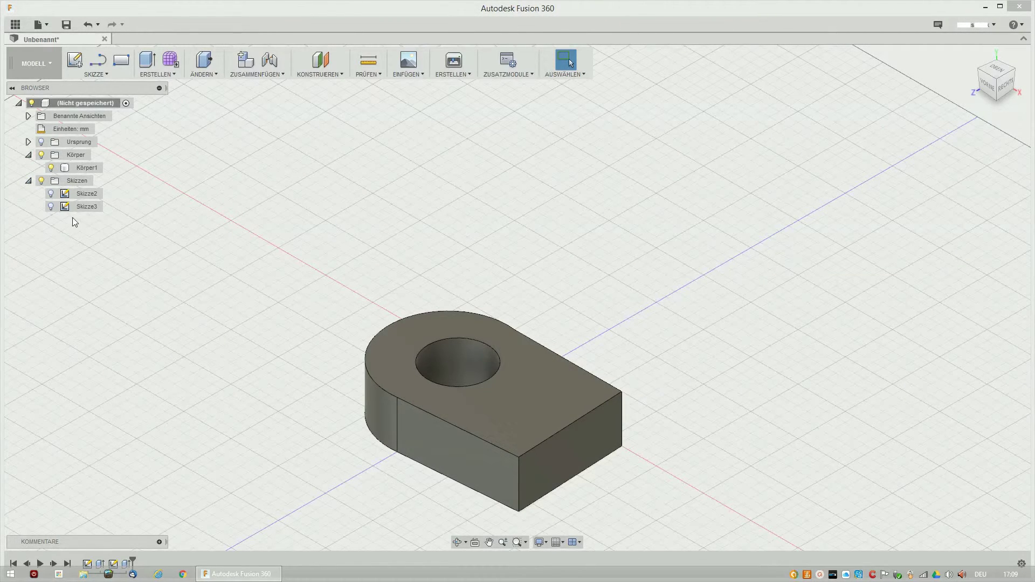
pyautogui.click(28, 142)
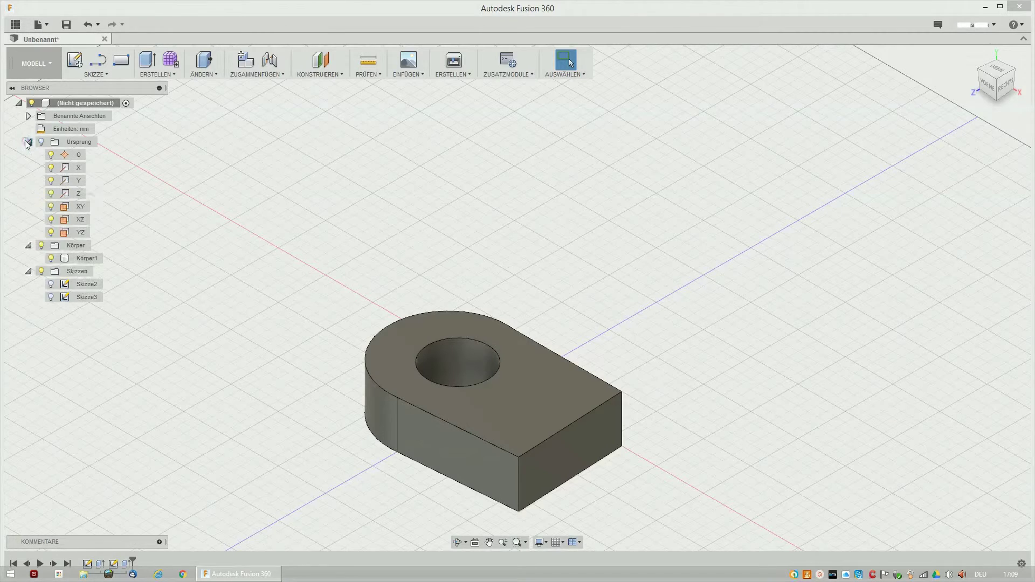